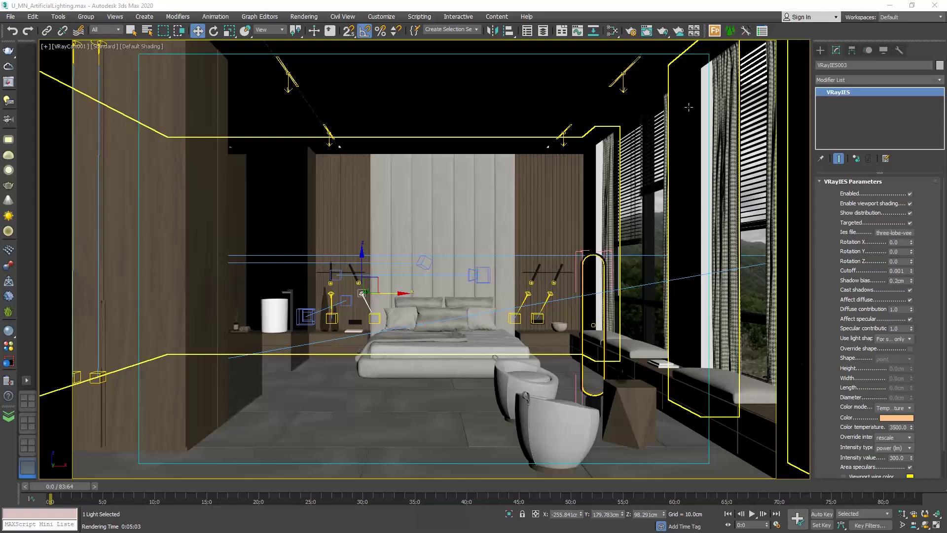
Step: Render the camera view, move the frame buffer aside, and close the rendering progress window
{"action": "left_click", "coordinate": [663, 32]}
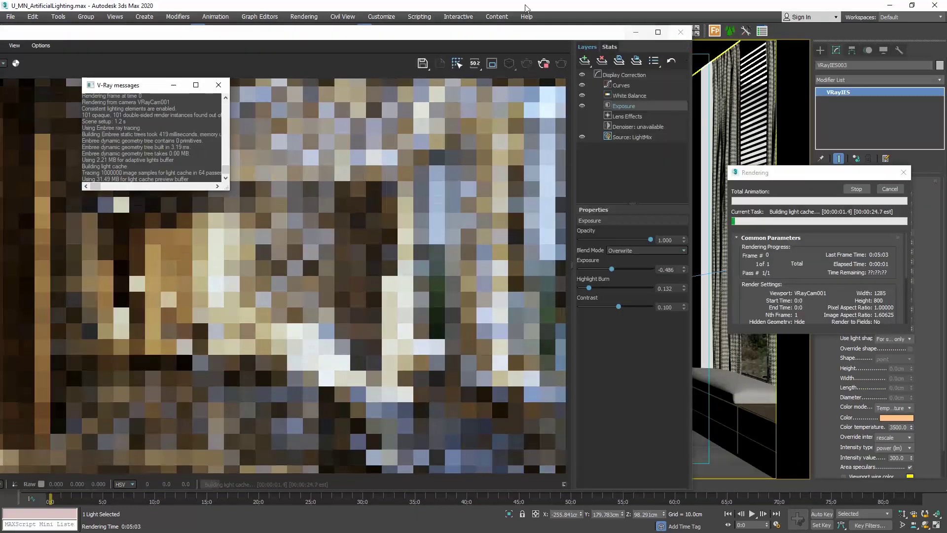
{"action": "left_click_drag", "start_coordinate": [488, 30], "coordinate": [687, 30]}
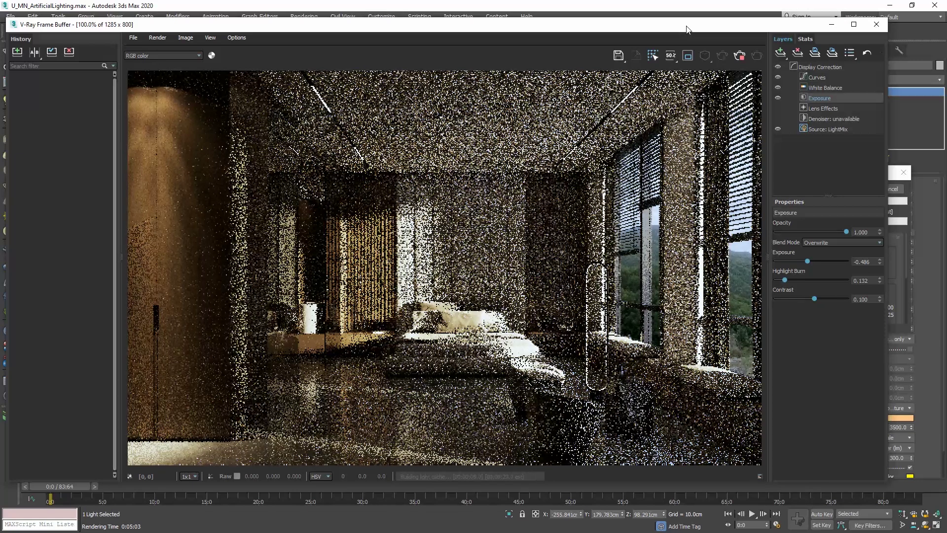
{"action": "left_click_drag", "start_coordinate": [687, 29], "coordinate": [351, 41]}
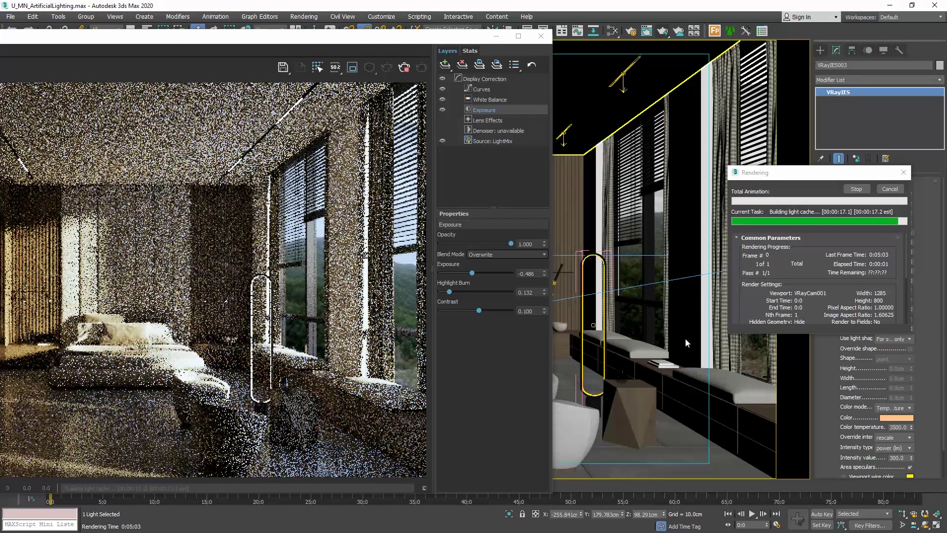
{"action": "left_click", "coordinate": [890, 190]}
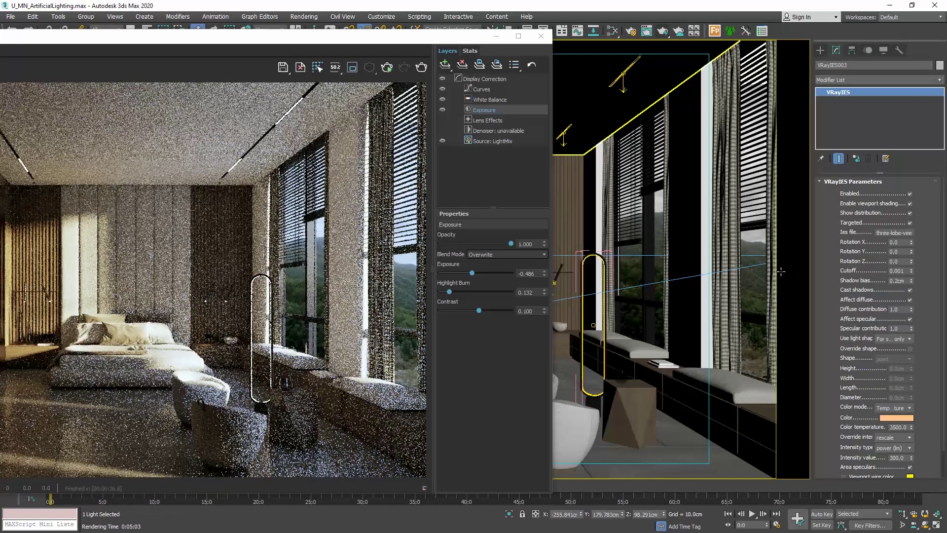
Step: Select the window seat pillows, the coffee table, then the glass U_MN_glass, and close the frame buffer
{"action": "left_click", "coordinate": [720, 381]}
{"action": "left_click", "coordinate": [631, 390]}
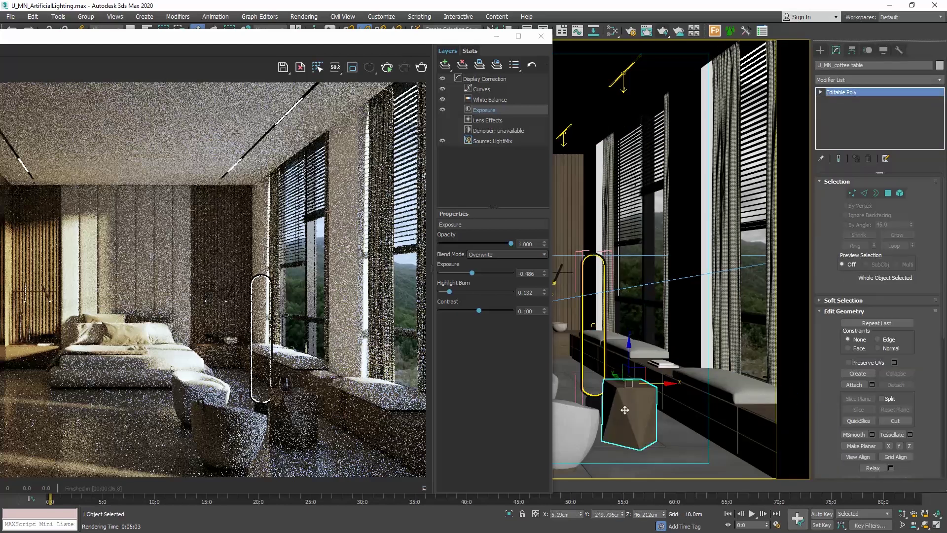
{"action": "left_click", "coordinate": [620, 375]}
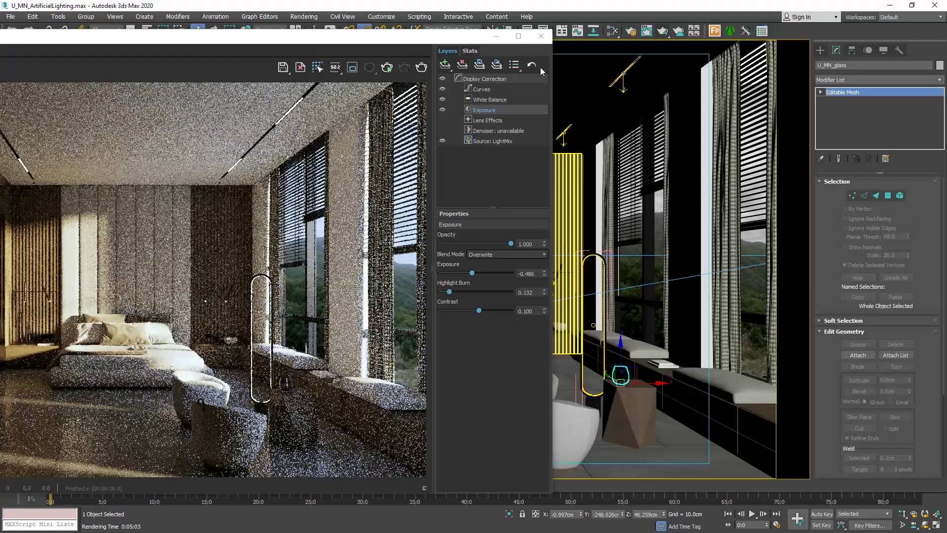
{"action": "left_click", "coordinate": [541, 36]}
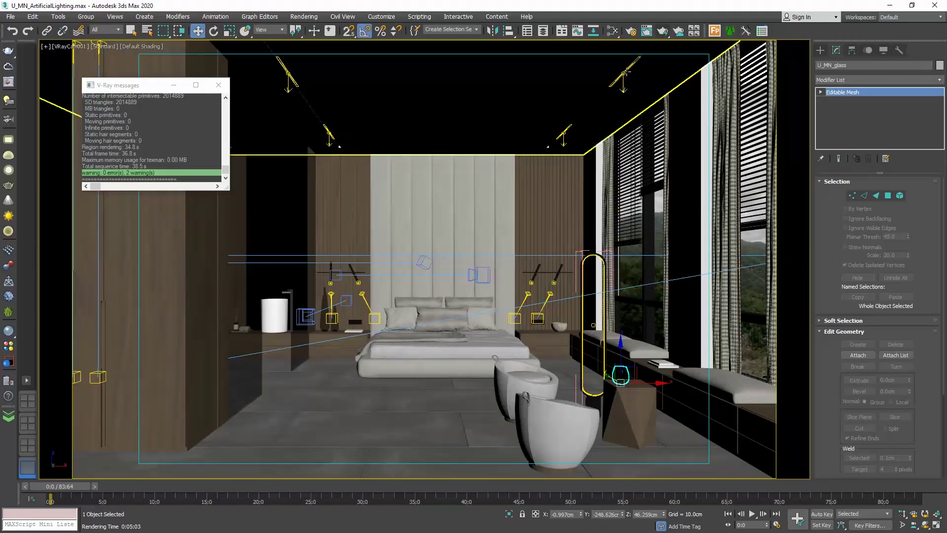
{"action": "left_click", "coordinate": [631, 32]}
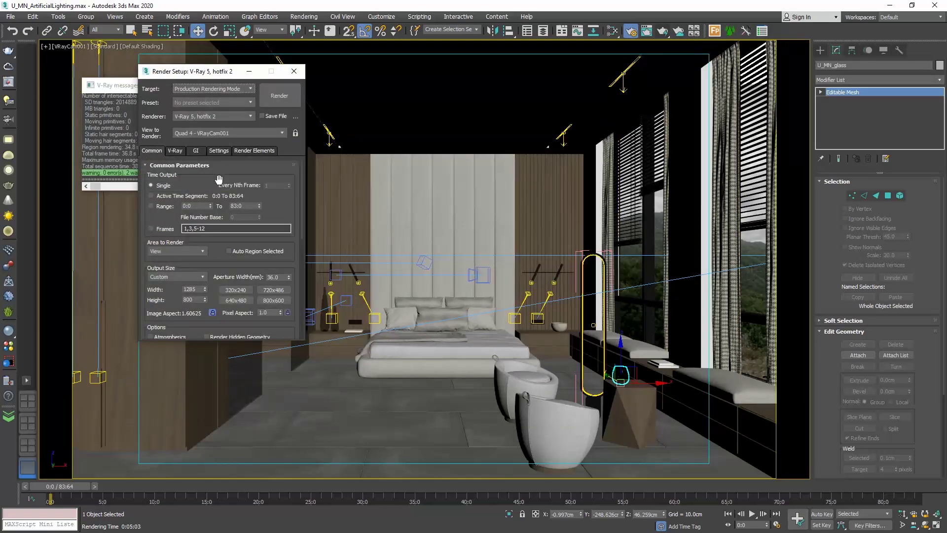
Step: Start V-Ray IPR from the V-Ray tab's IPR options and collapse the frame buffer history panel
{"action": "left_click", "coordinate": [176, 150]}
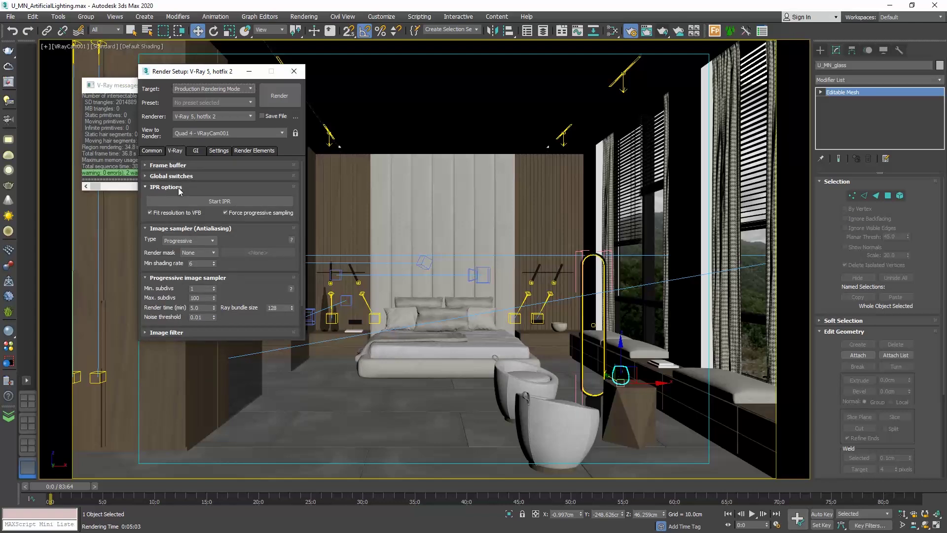
{"action": "left_click", "coordinate": [239, 201]}
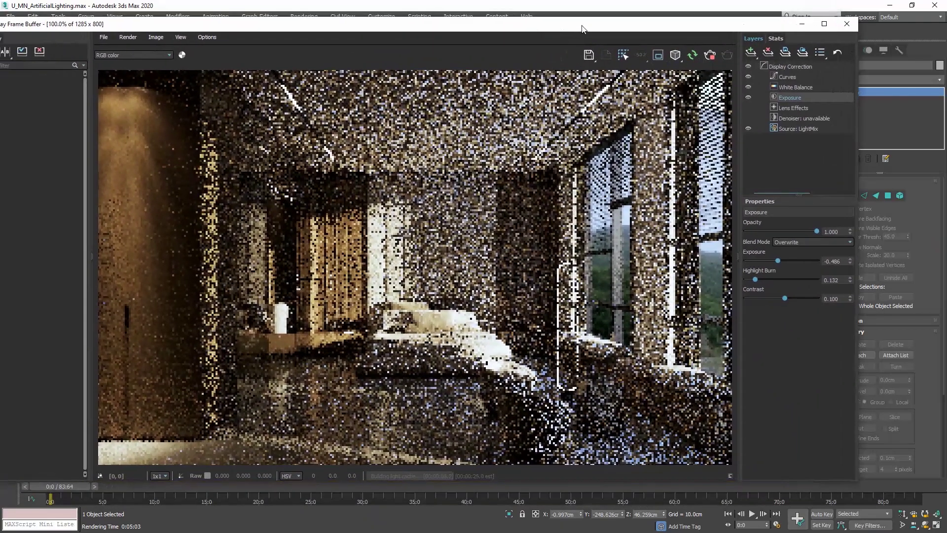
{"action": "left_click", "coordinate": [78, 255]}
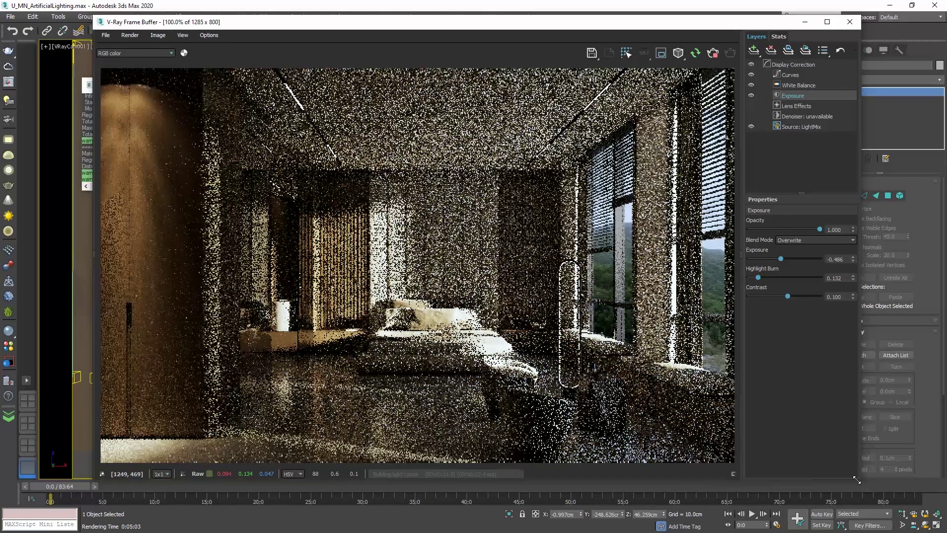
Step: Shrink the frame buffer, select the small glass, and slide it about 8.5 cm along X
{"action": "left_click_drag", "start_coordinate": [860, 477], "coordinate": [547, 388]}
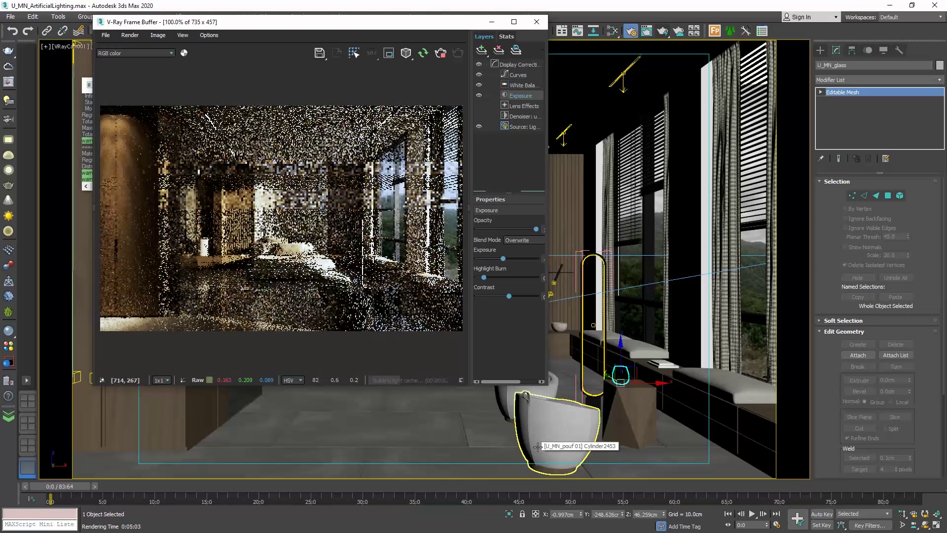
{"action": "left_click", "coordinate": [589, 439]}
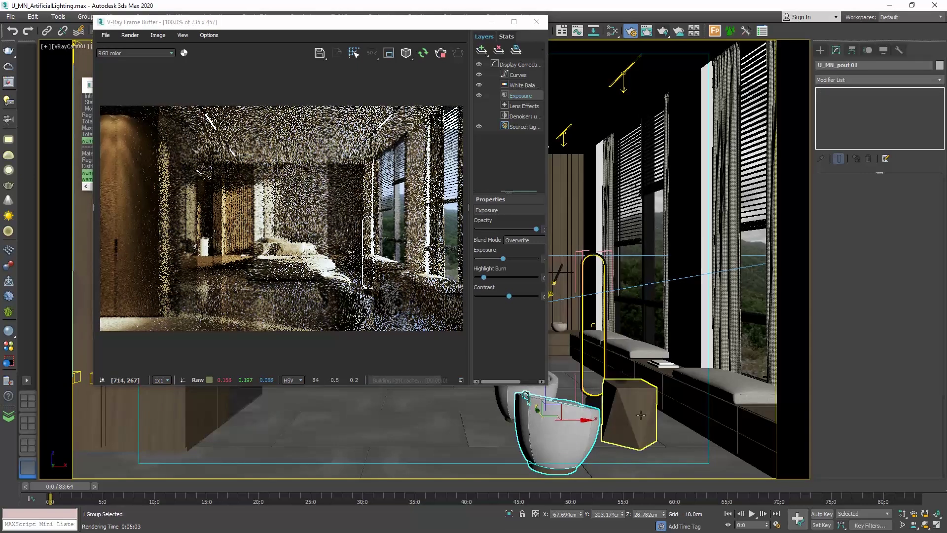
{"action": "left_click", "coordinate": [724, 385]}
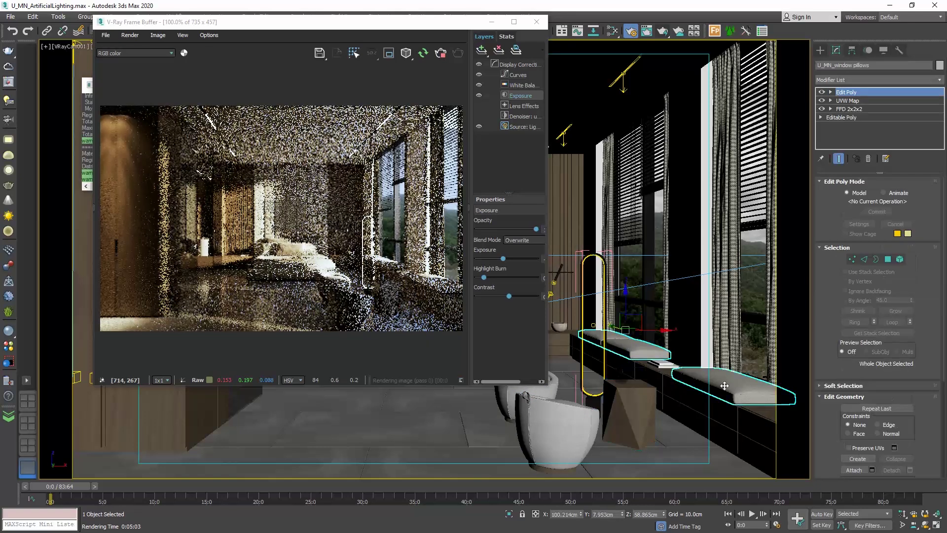
{"action": "left_click", "coordinate": [621, 377]}
{"action": "left_click_drag", "start_coordinate": [621, 377], "coordinate": [661, 381]}
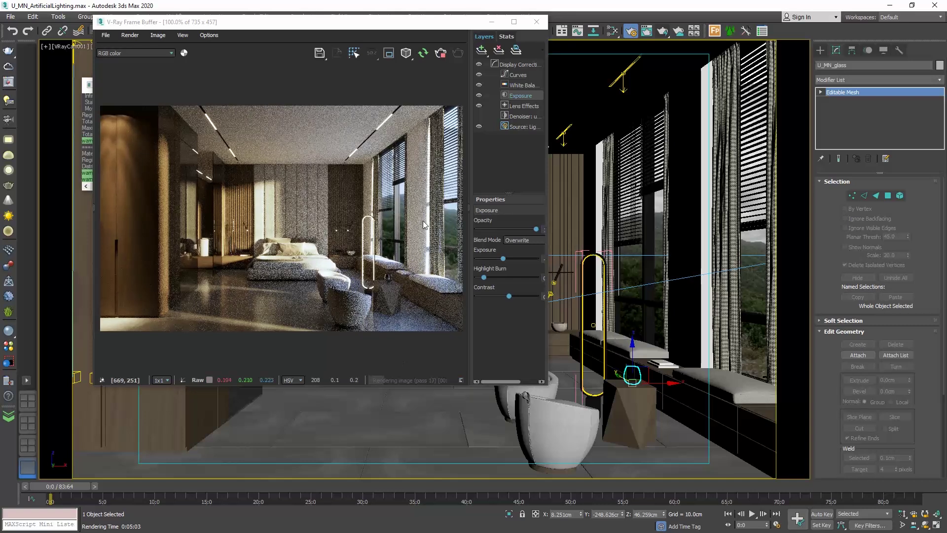
Step: Stop the V-Ray interactive render from the frame buffer toolbar and start it again
{"action": "left_click", "coordinate": [441, 54]}
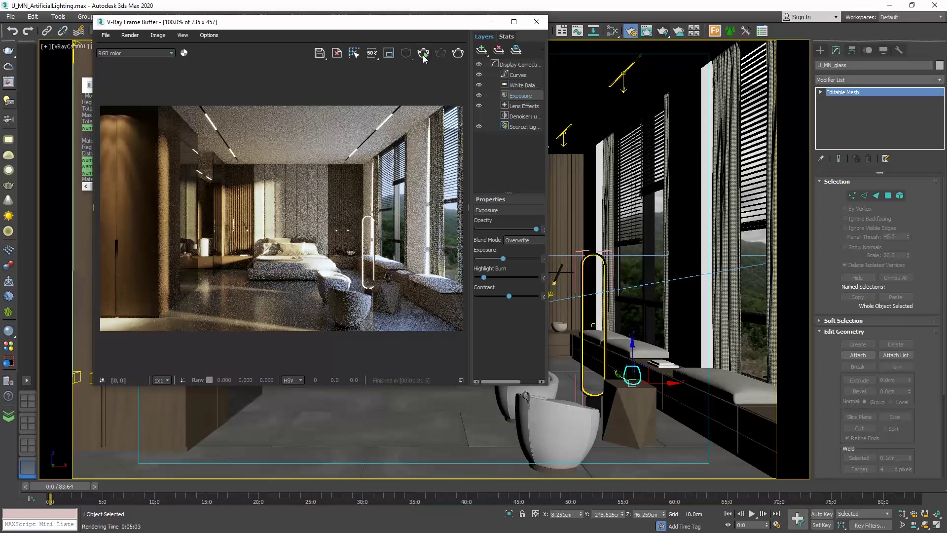
{"action": "left_click", "coordinate": [424, 54]}
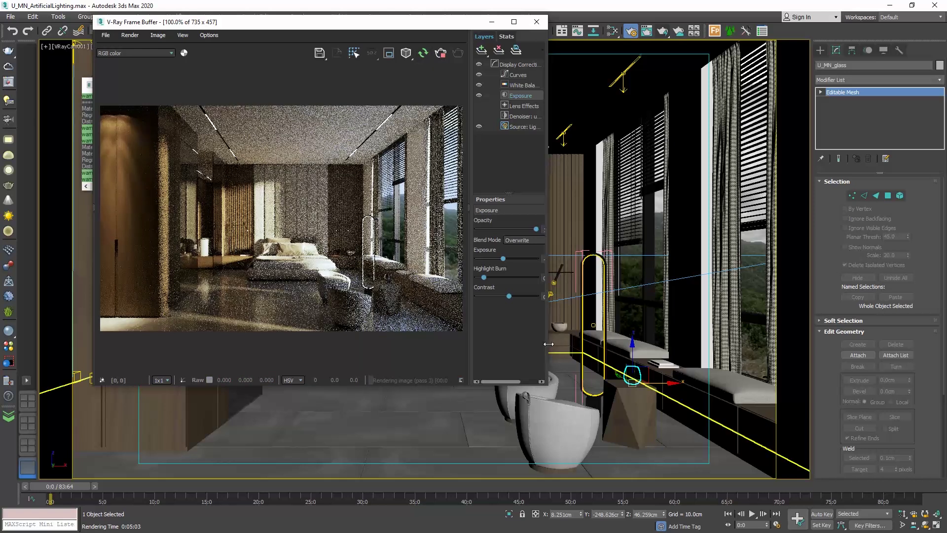
Step: Widen the frame buffer, return to the four-viewport layout, deselect everything and restart IPR with Shift+Q
{"action": "left_click_drag", "start_coordinate": [548, 344], "coordinate": [608, 345]}
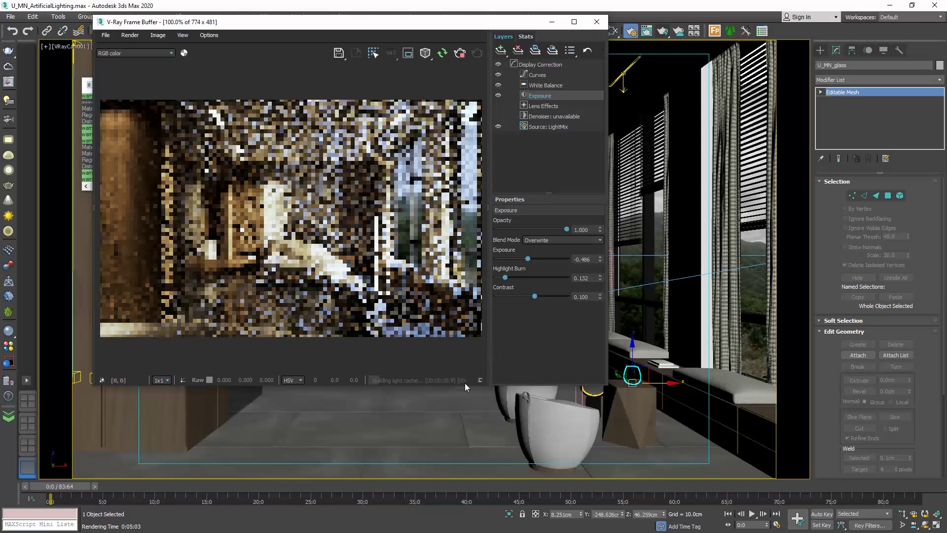
{"action": "left_click_drag", "start_coordinate": [490, 369], "coordinate": [531, 365]}
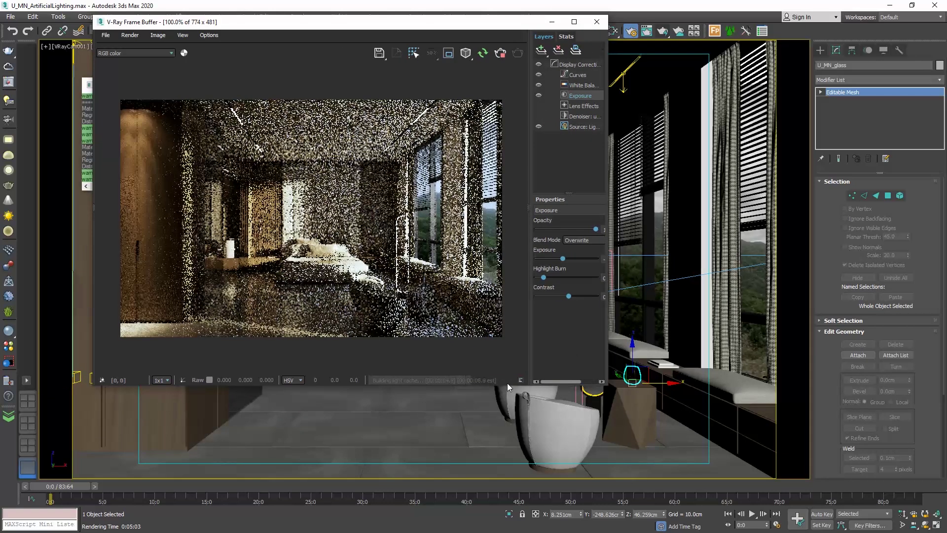
{"action": "left_click", "coordinate": [936, 527]}
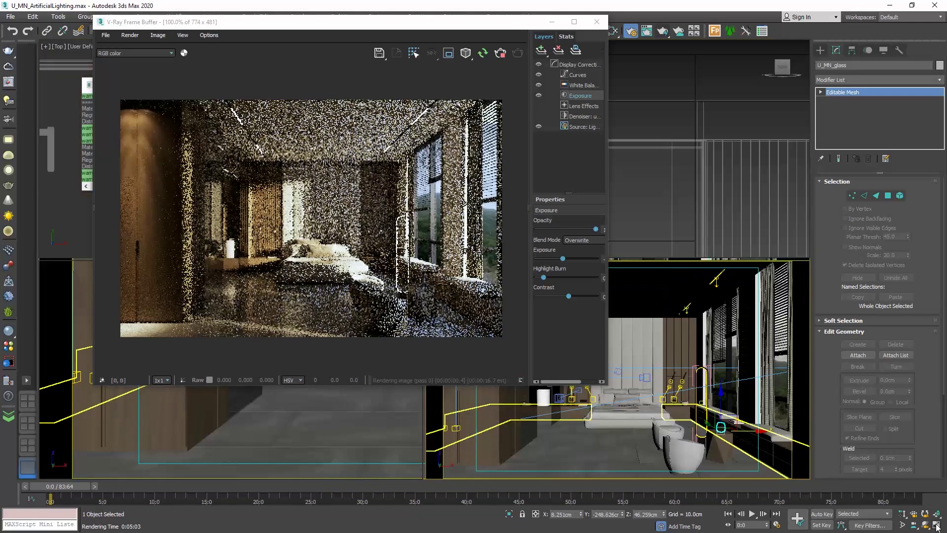
{"action": "left_click_drag", "start_coordinate": [331, 27], "coordinate": [608, 75]}
{"action": "left_click", "coordinate": [329, 140]}
{"action": "key", "text": "shift+q"}
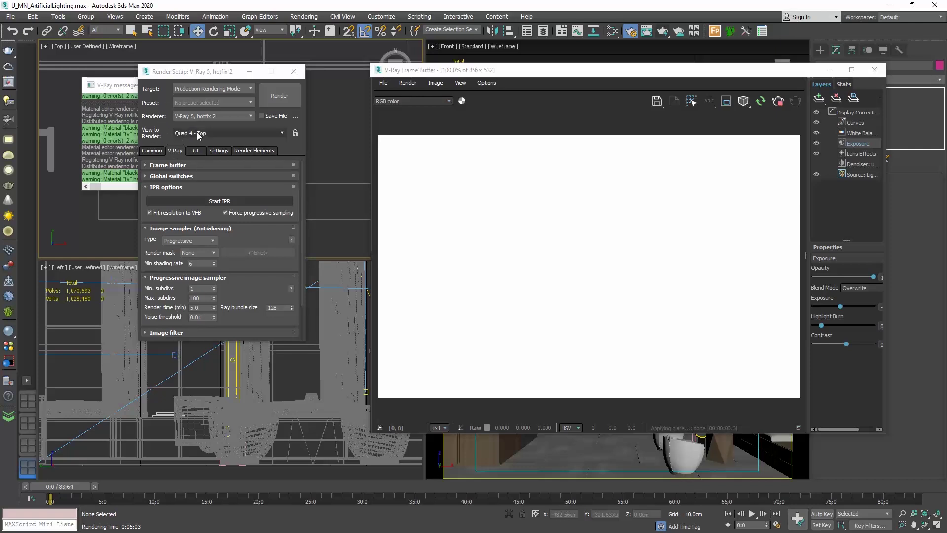
Step: Set View to Render to Quad 4 - VRayCam001
{"action": "left_click", "coordinate": [274, 132]}
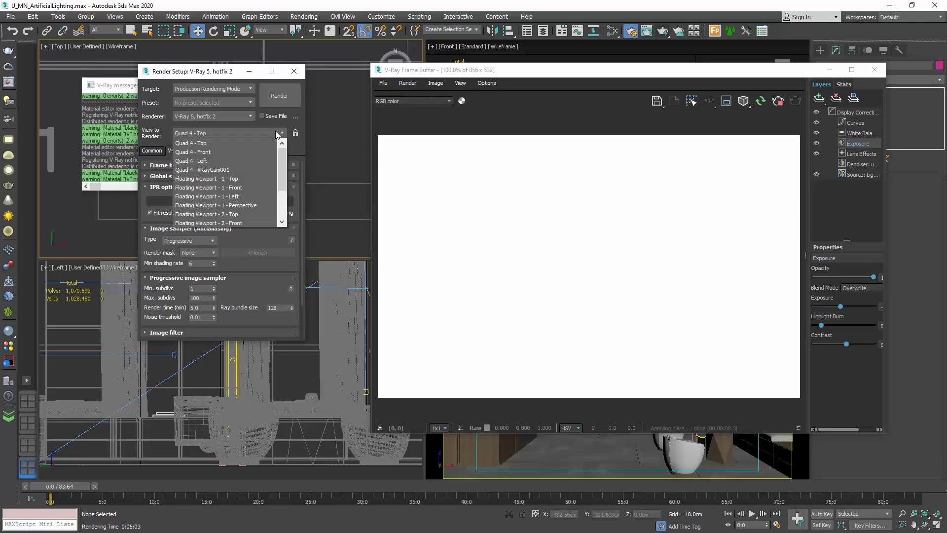
{"action": "left_click", "coordinate": [242, 171]}
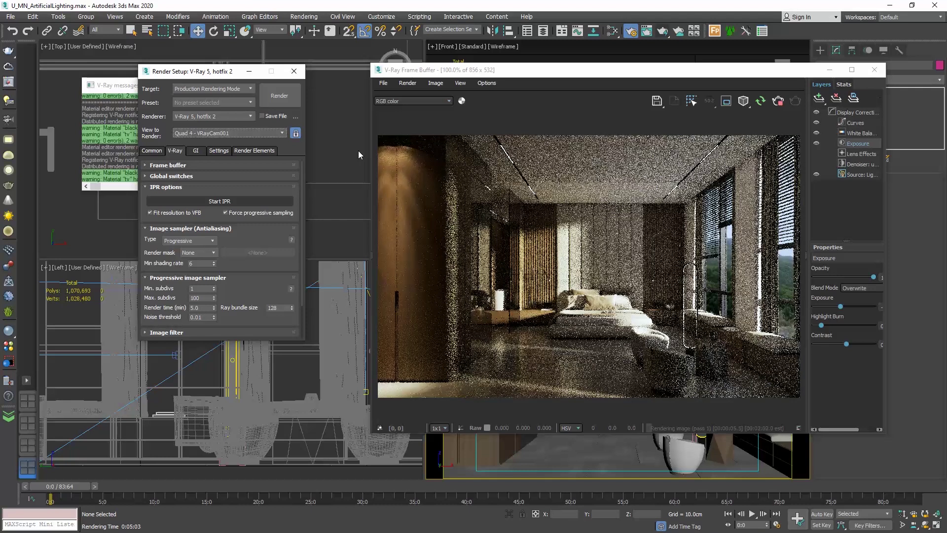
Step: Select the pouf in the Front view and set the frame buffer debug mode to Isolate Selected
{"action": "left_click", "coordinate": [515, 72]}
{"action": "left_click_drag", "start_coordinate": [514, 73], "coordinate": [220, 61]}
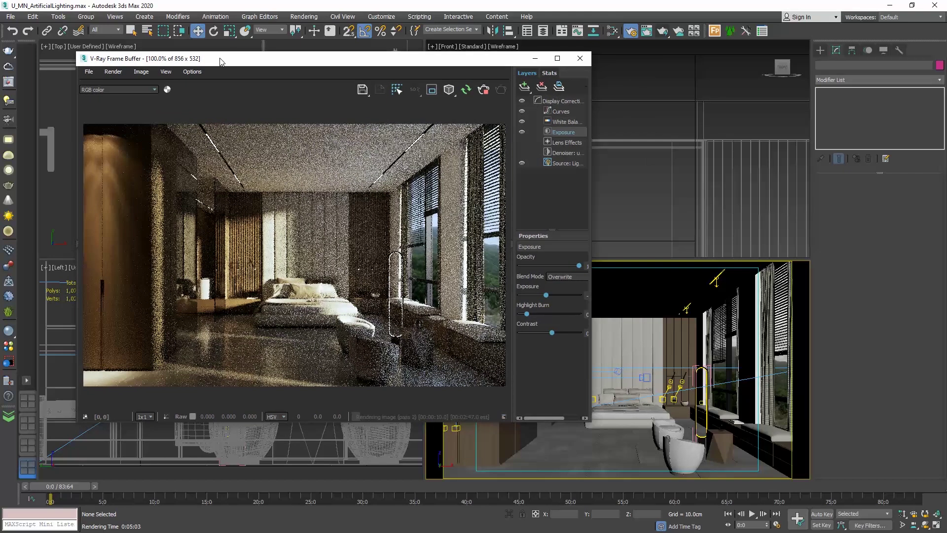
{"action": "left_click", "coordinate": [683, 451]}
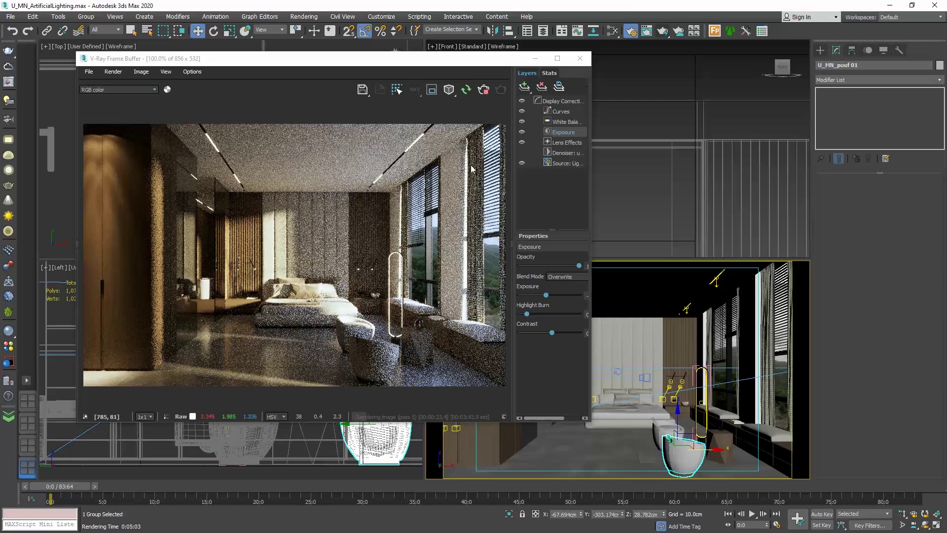
{"action": "left_click", "coordinate": [455, 95]}
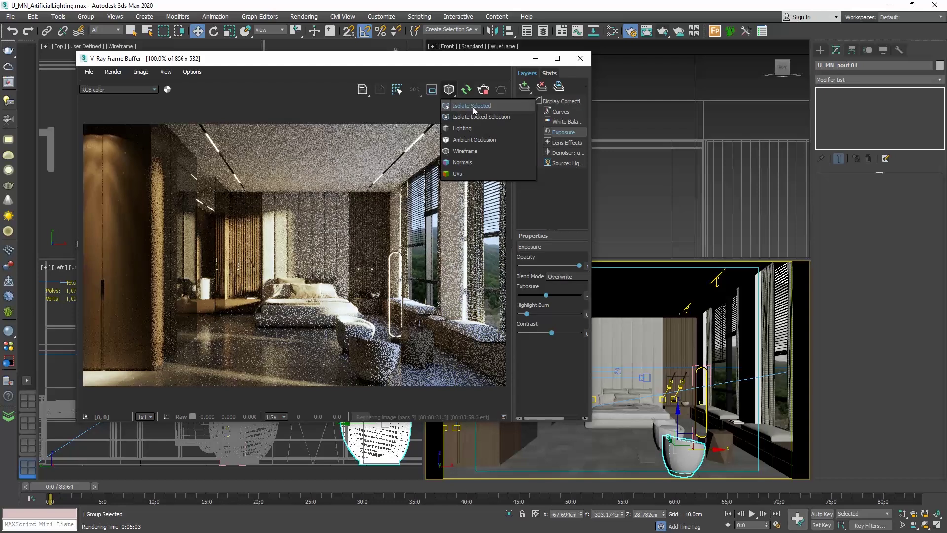
{"action": "left_click", "coordinate": [472, 105]}
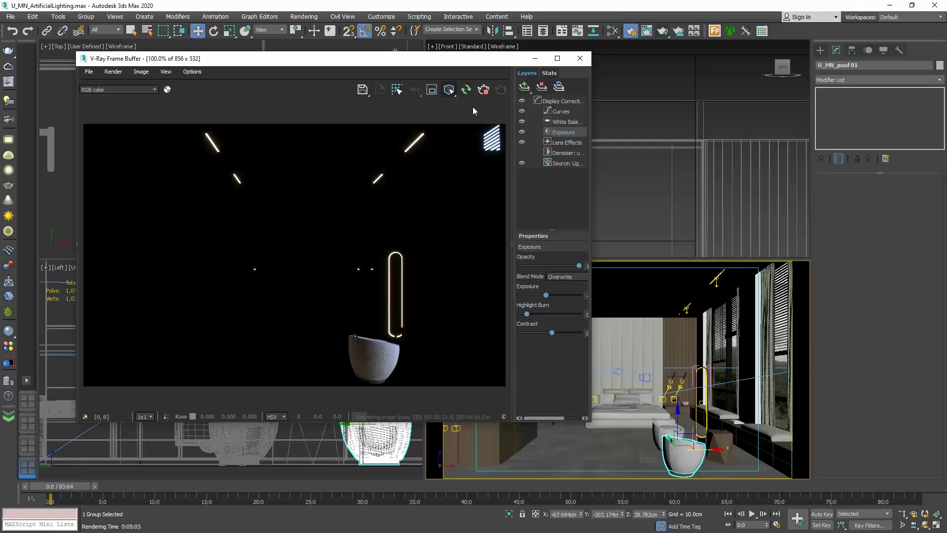
Step: Pick the wardrobe's wood VRayMtl into the Slate Material Editor and arrange its nodes and windows
{"action": "left_click", "coordinate": [613, 31]}
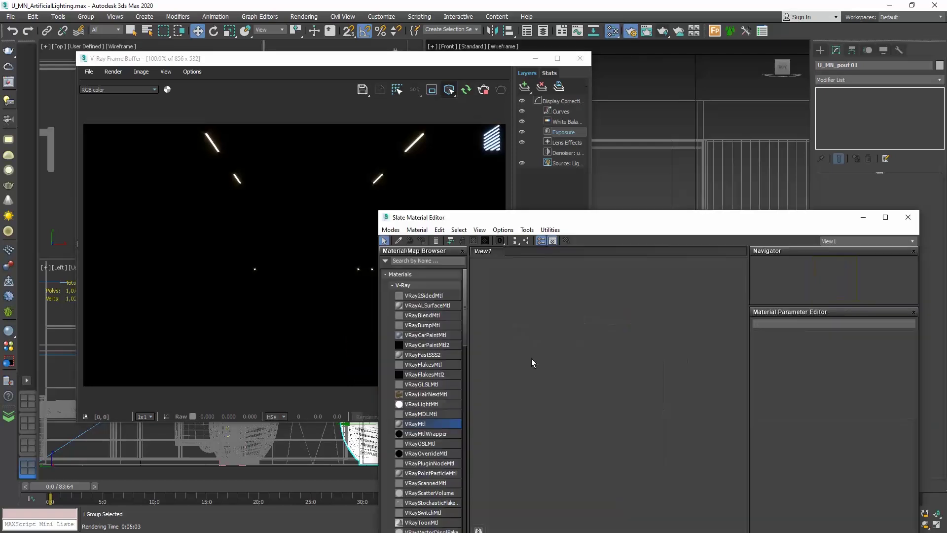
{"action": "left_click", "coordinate": [399, 241]}
{"action": "left_click_drag", "start_coordinate": [463, 225], "coordinate": [713, 242]}
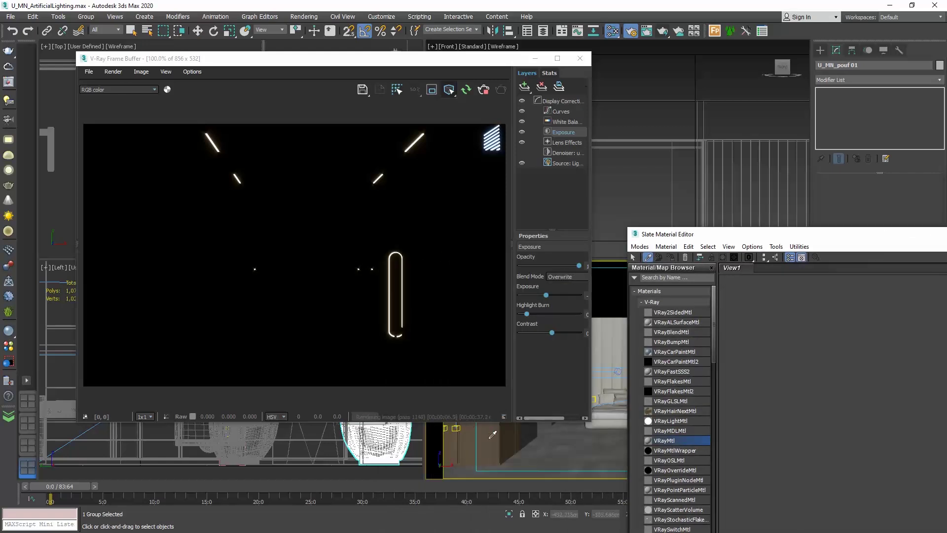
{"action": "left_click_drag", "start_coordinate": [496, 59], "coordinate": [338, 83]}
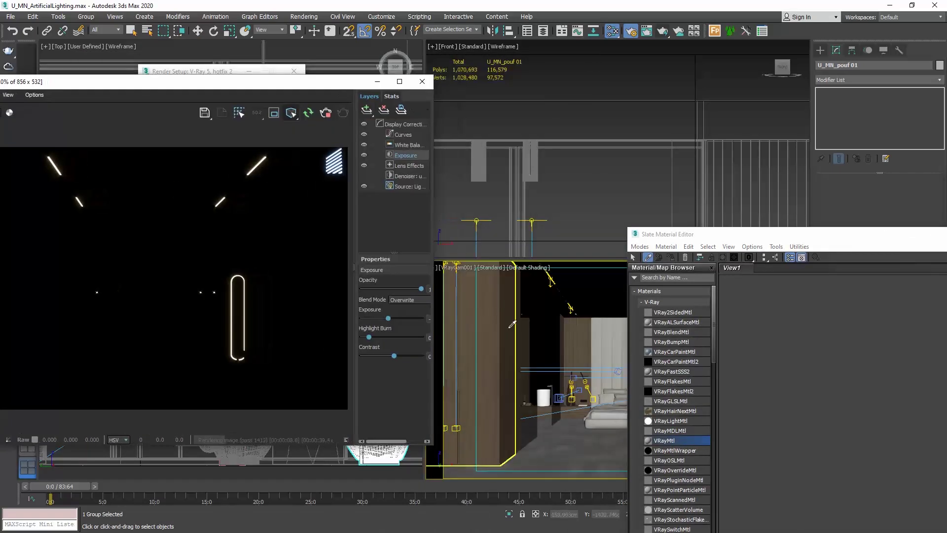
{"action": "key", "text": "w"}
{"action": "left_click", "coordinate": [492, 323]}
{"action": "key", "text": "shift+q"}
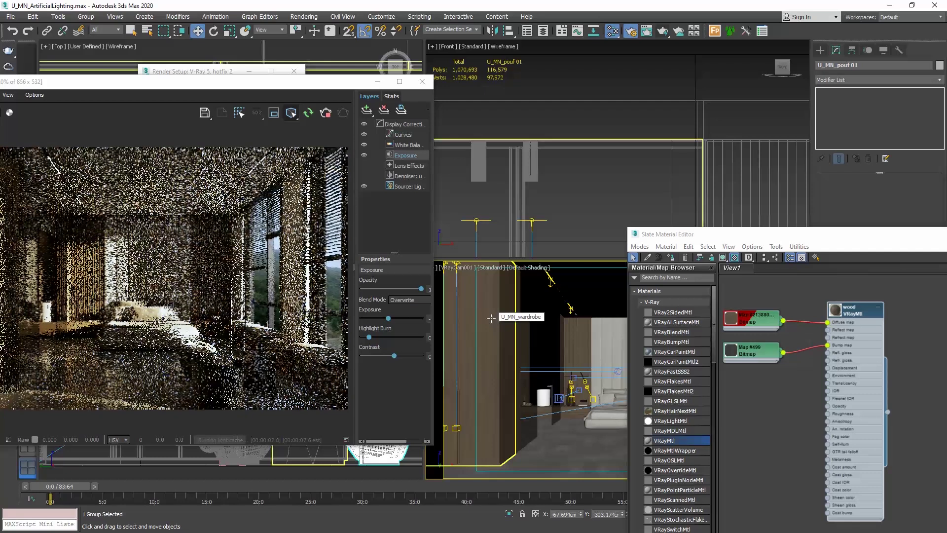
{"action": "left_click_drag", "start_coordinate": [839, 233], "coordinate": [638, 151]}
{"action": "middle_click_drag", "start_coordinate": [595, 206], "coordinate": [658, 249]}
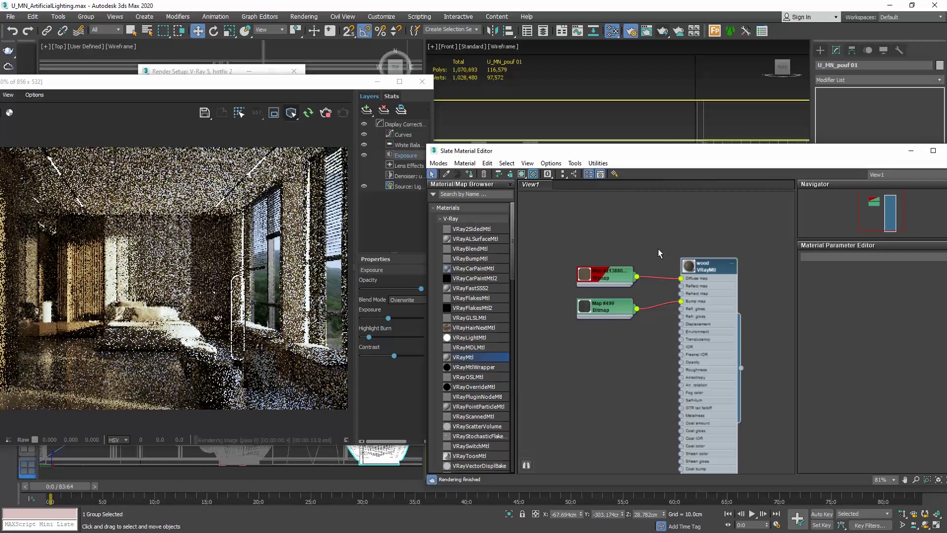
Step: Preview Map #213880, then Map #499, then the wood VRayMtl node alone in the IPR
{"action": "double_click", "coordinate": [601, 281]}
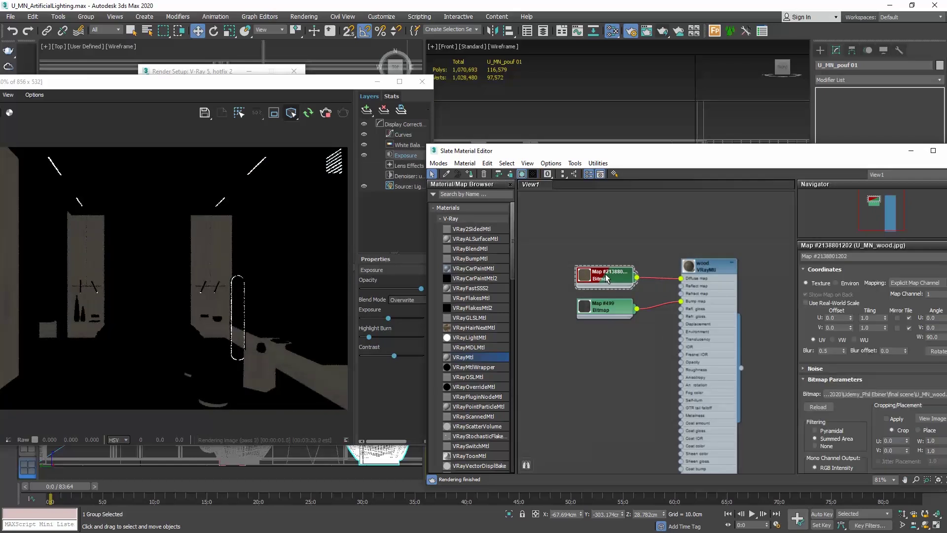
{"action": "left_click_drag", "start_coordinate": [273, 88], "coordinate": [377, 81]}
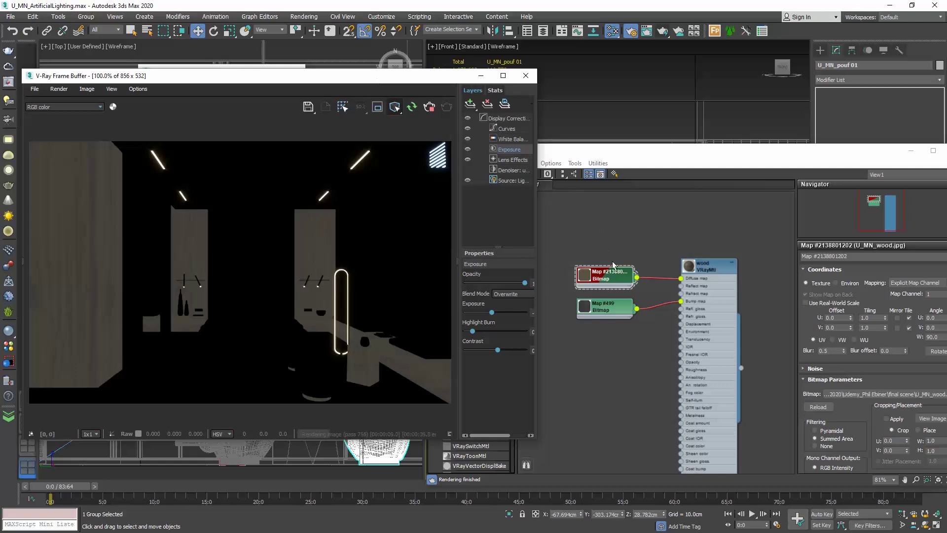
{"action": "double_click", "coordinate": [608, 310]}
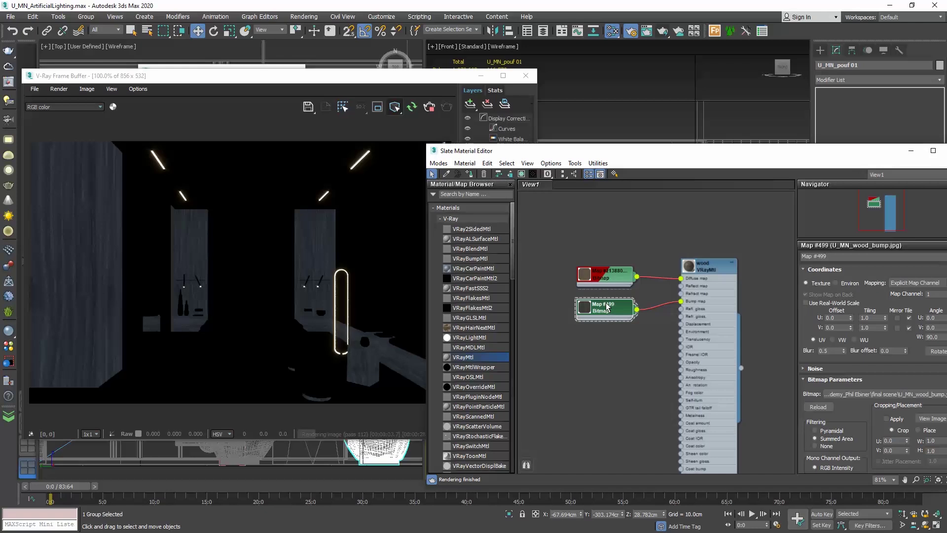
{"action": "left_click", "coordinate": [709, 269]}
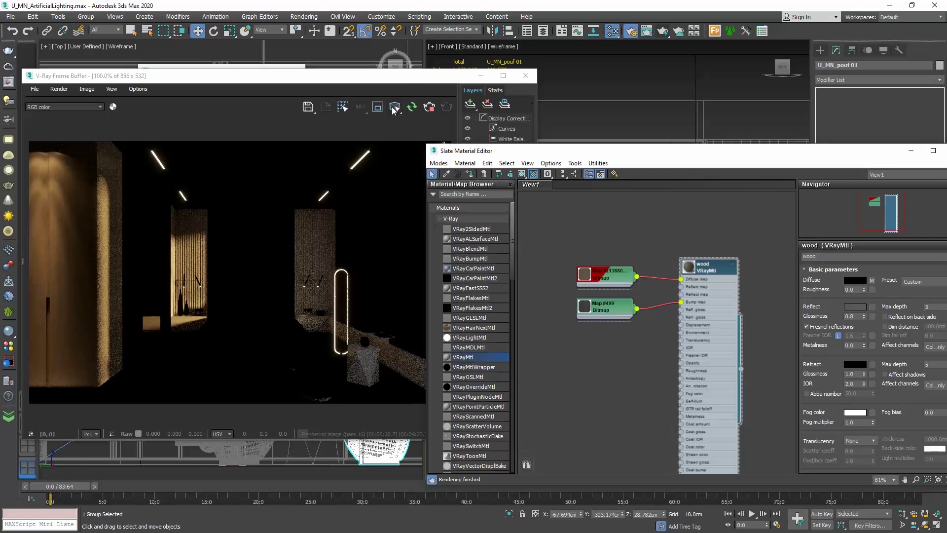
Step: Bring the frame buffer forward and set its render debug mode to Lighting
{"action": "left_click", "coordinate": [394, 107]}
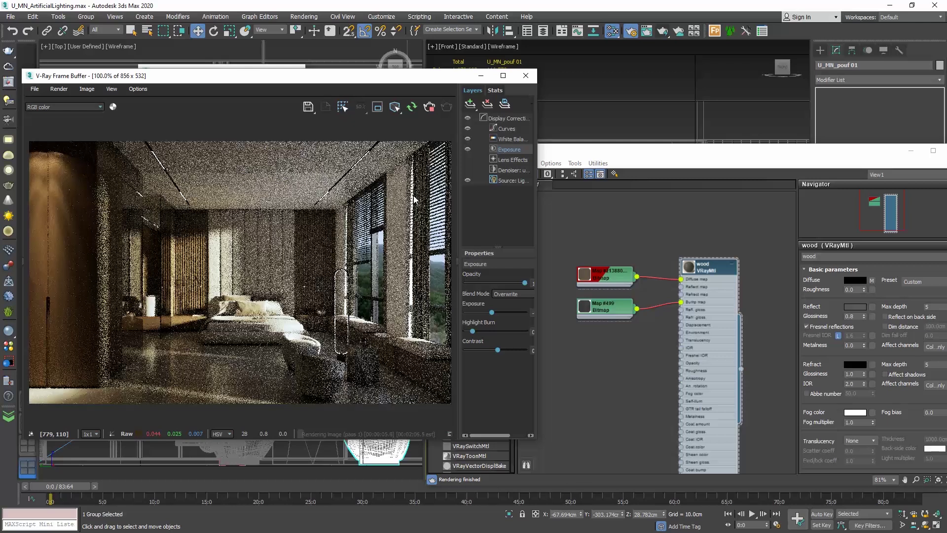
{"action": "left_click", "coordinate": [398, 108]}
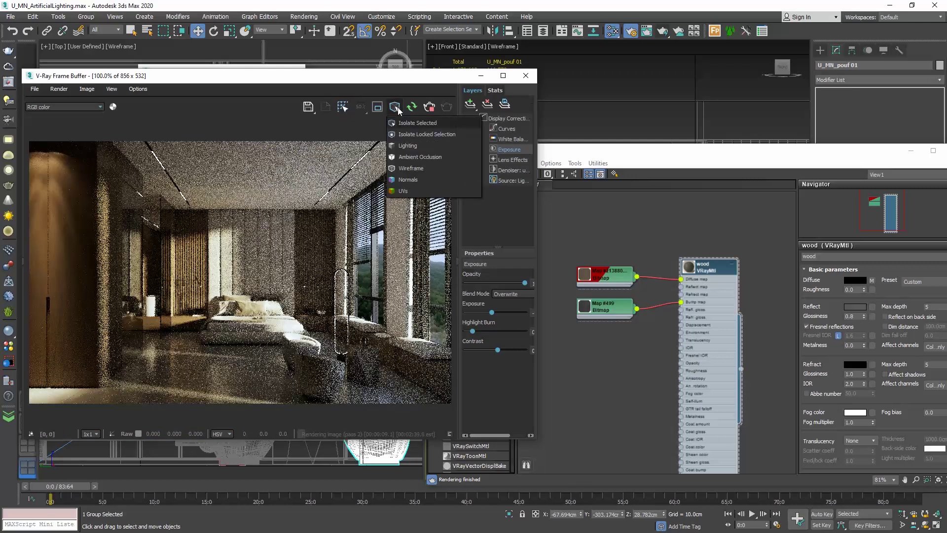
{"action": "left_click", "coordinate": [407, 147]}
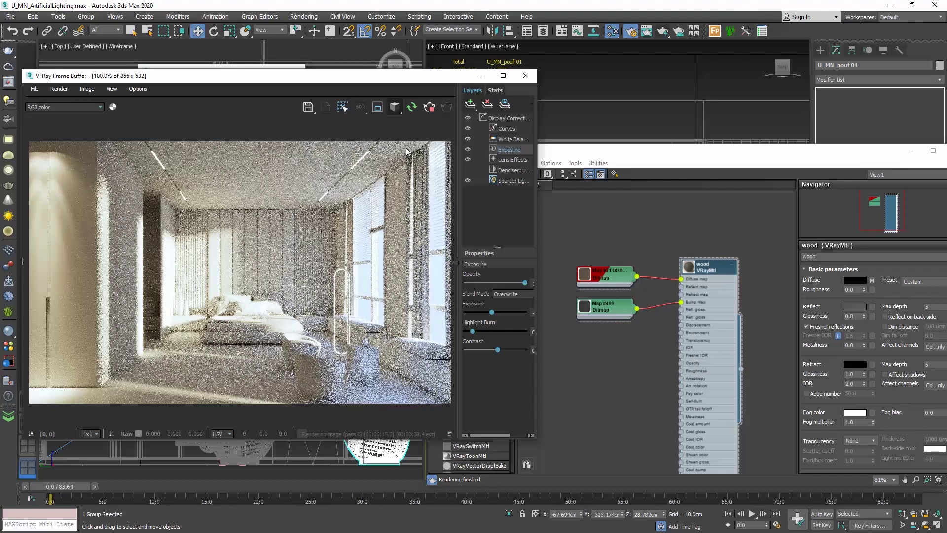
Step: Show the render as Wireframe, render a shaded region around the bed, then disable Region Render
{"action": "left_click", "coordinate": [395, 107]}
{"action": "left_click", "coordinate": [411, 168]}
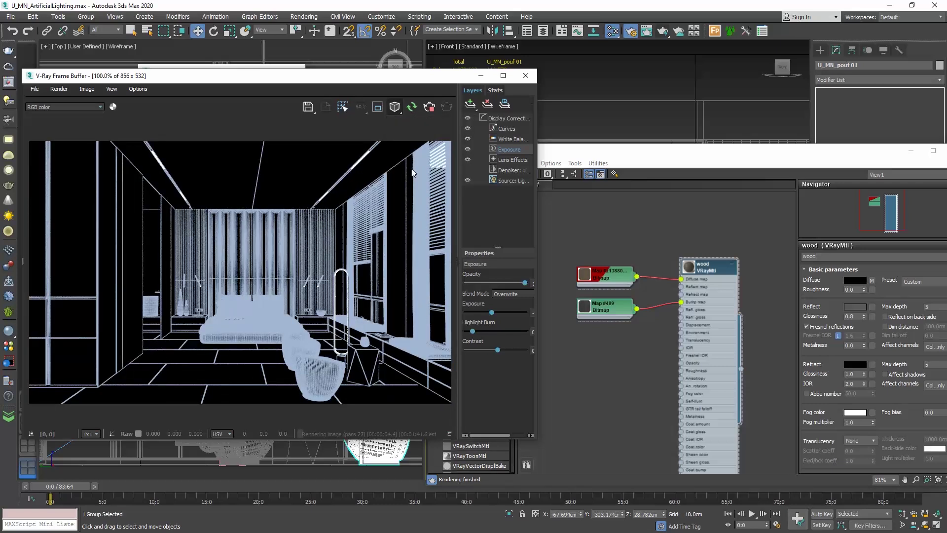
{"action": "left_click", "coordinate": [378, 107]}
{"action": "left_click_drag", "start_coordinate": [165, 197], "coordinate": [347, 355]}
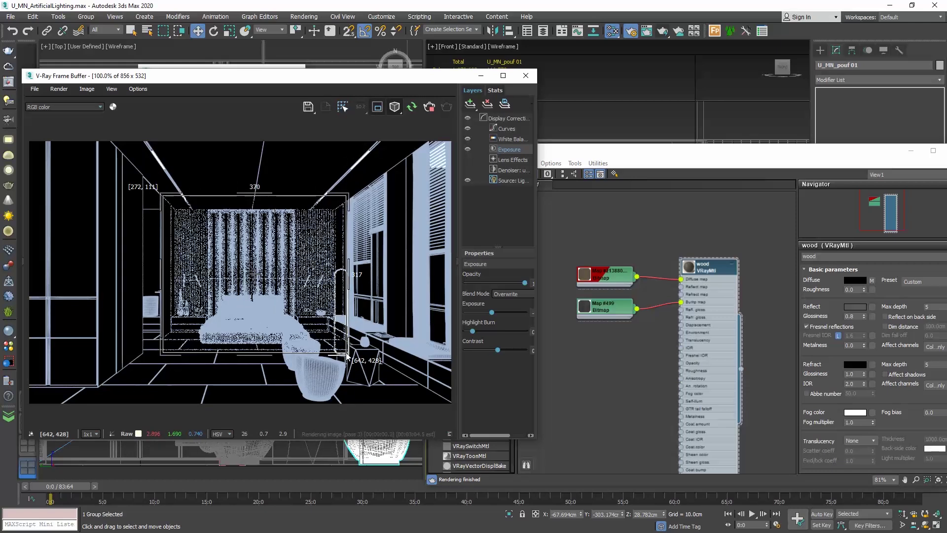
{"action": "left_click", "coordinate": [394, 106]}
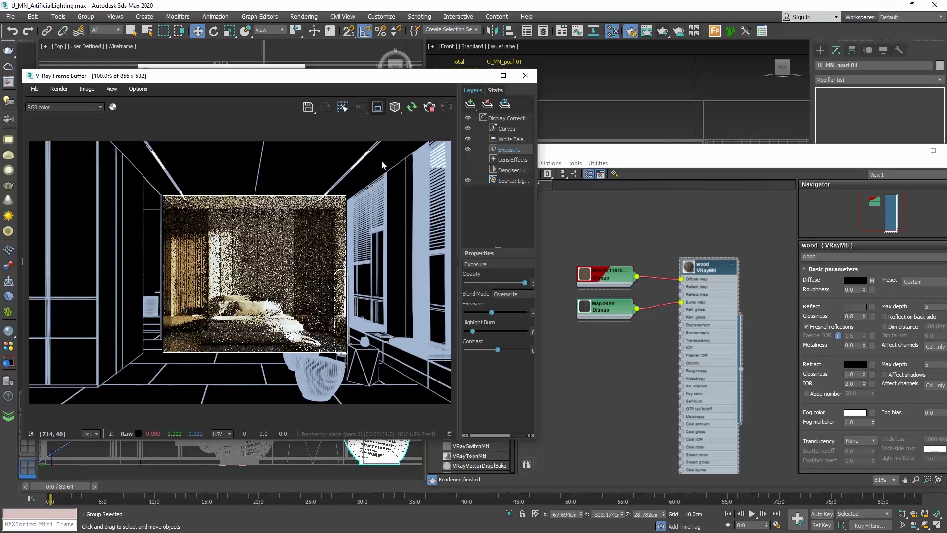
{"action": "left_click", "coordinate": [377, 108]}
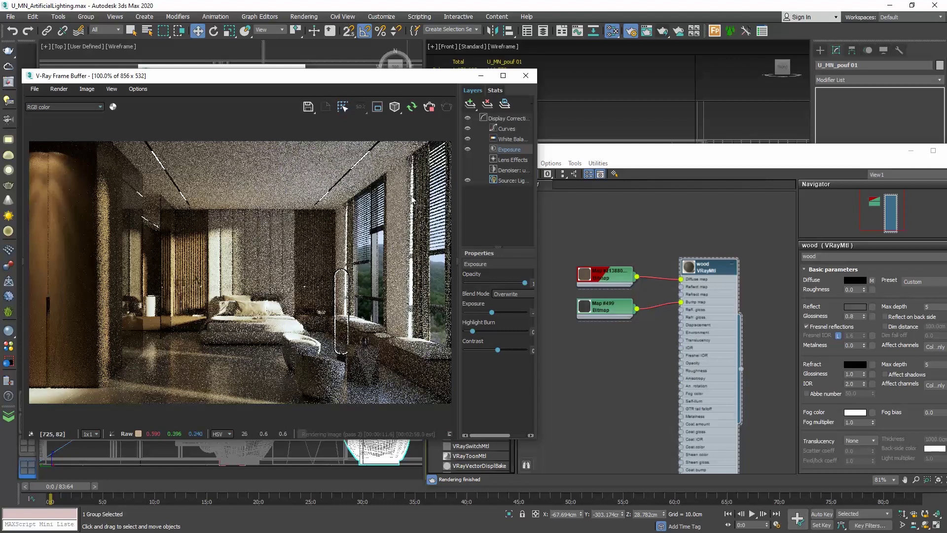
Step: Close the frame buffer, Slate Material Editor and Render Setup, and maximize the camera viewport
{"action": "left_click", "coordinate": [526, 75]}
{"action": "left_click_drag", "start_coordinate": [616, 150], "coordinate": [421, 155]}
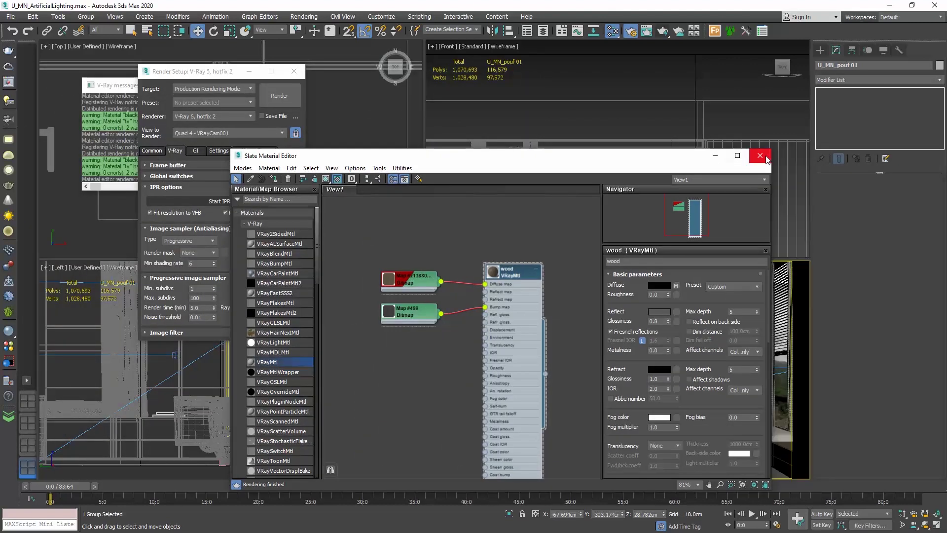
{"action": "left_click", "coordinate": [760, 156]}
{"action": "left_click", "coordinate": [294, 69]}
{"action": "left_click", "coordinate": [935, 526]}
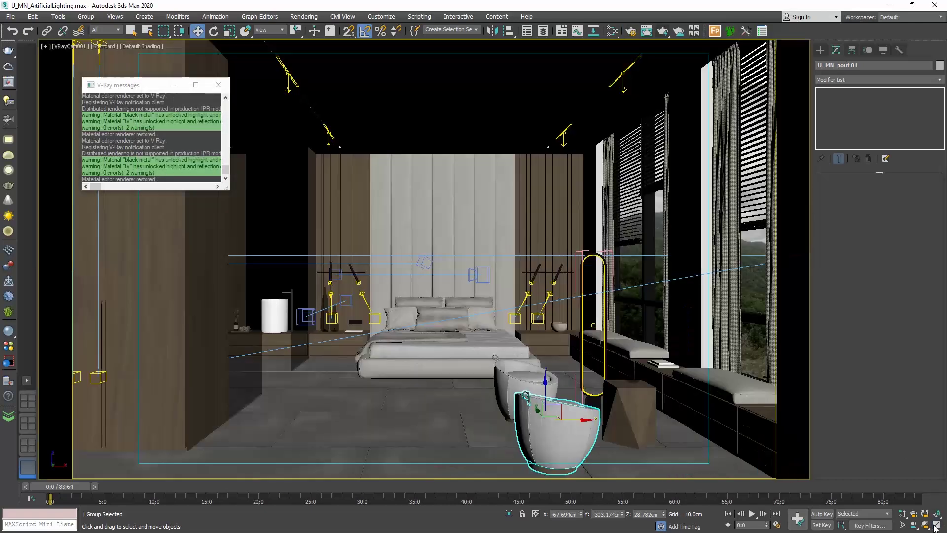
{"action": "left_click", "coordinate": [219, 85]}
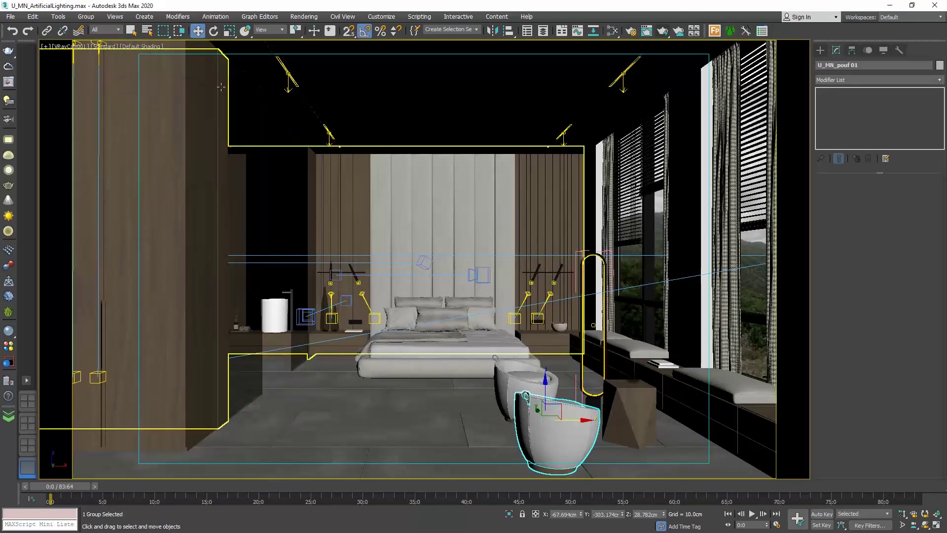
Step: Start V-Ray Viewport IPR from the camera viewport's [Standard] shading menu
{"action": "left_click", "coordinate": [104, 47]}
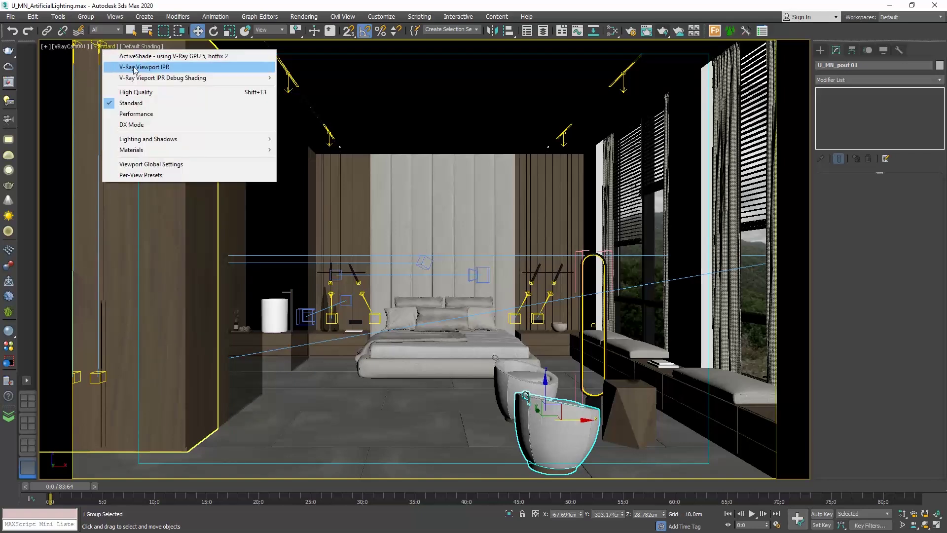
{"action": "left_click", "coordinate": [155, 67]}
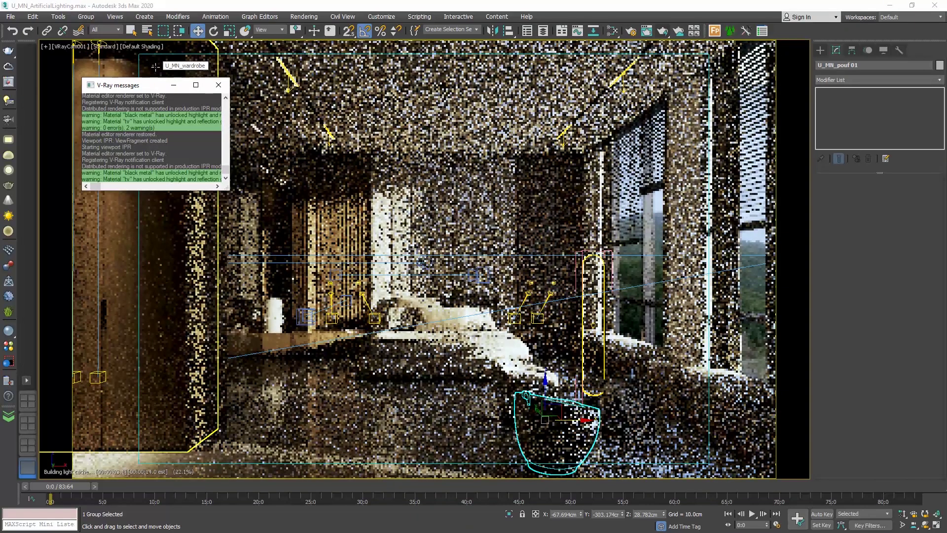
{"action": "left_click", "coordinate": [219, 85]}
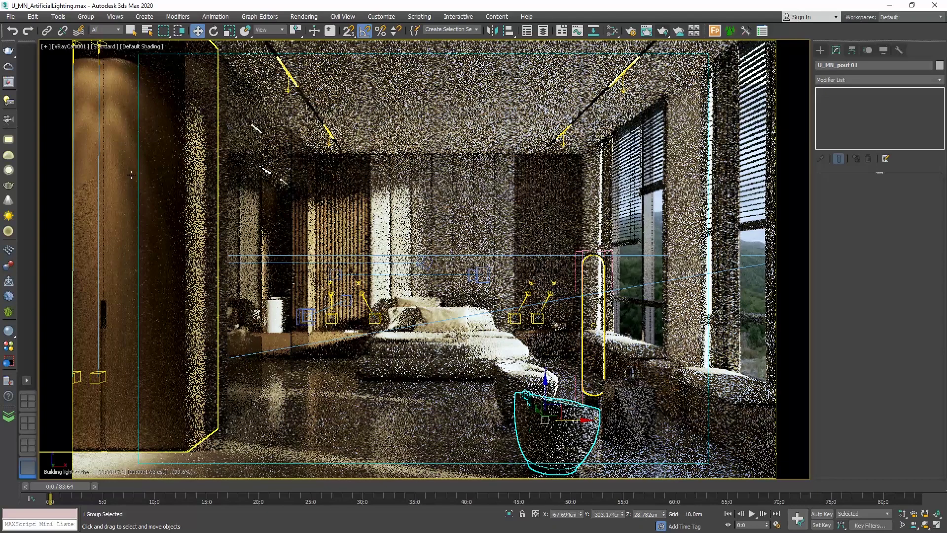
{"action": "left_click", "coordinate": [105, 47]}
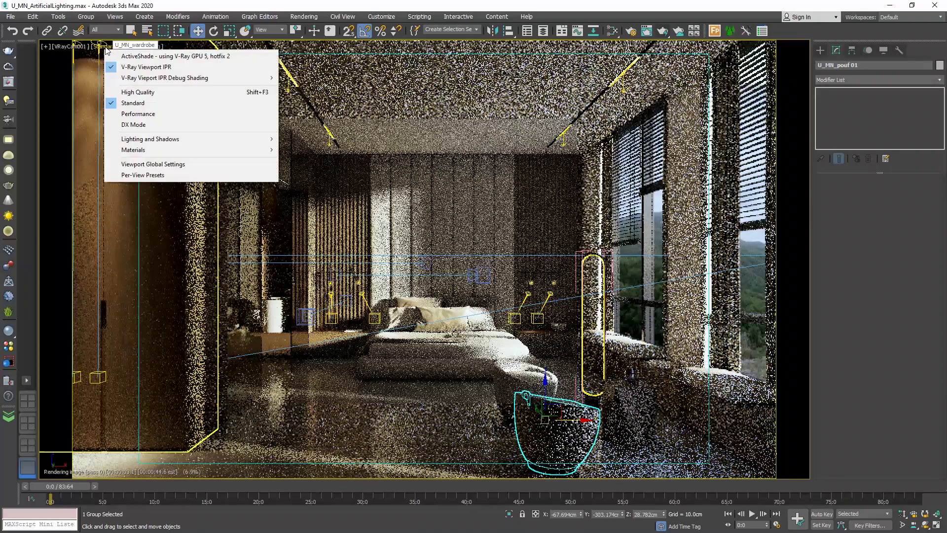
Step: Uncheck V-Ray Viewport IPR so the camera view shows Standard shading again
{"action": "left_click", "coordinate": [148, 68]}
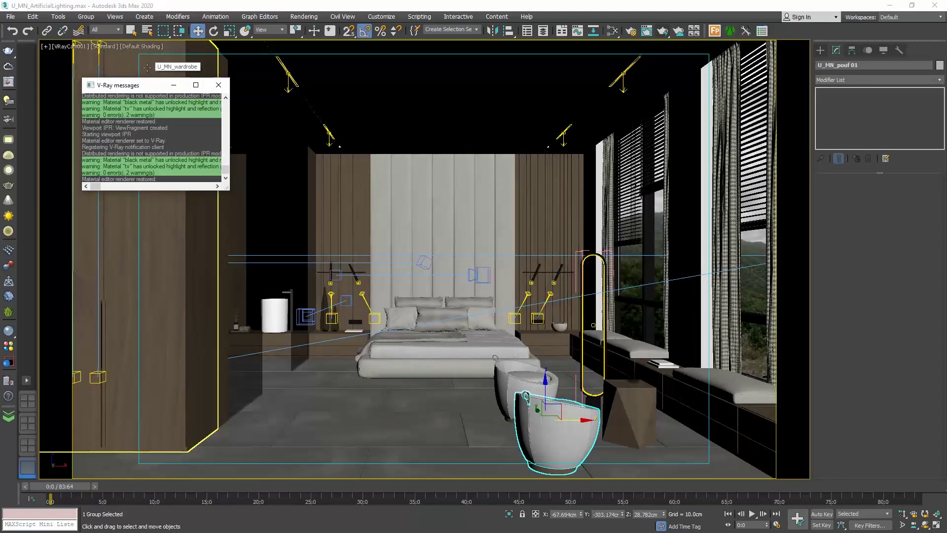
{"action": "left_click", "coordinate": [111, 46]}
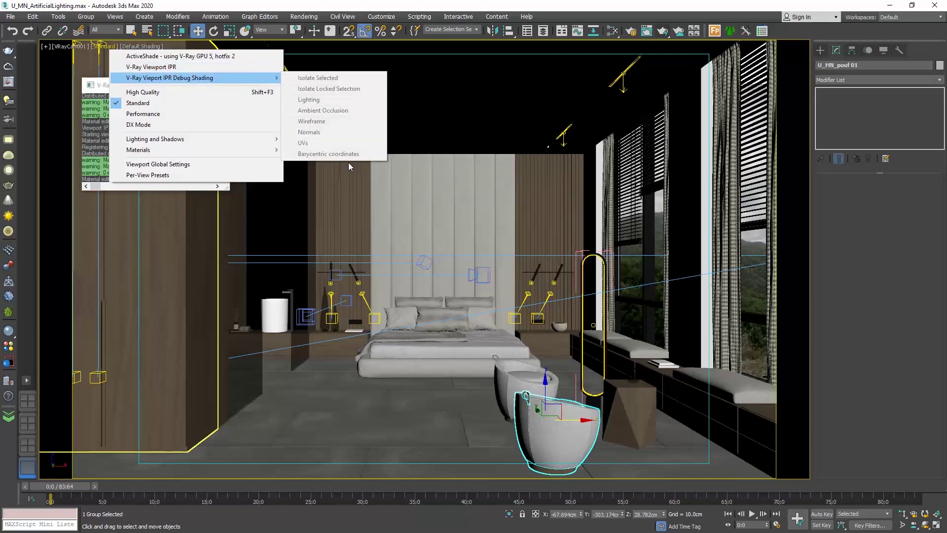
{"action": "left_click", "coordinate": [424, 225]}
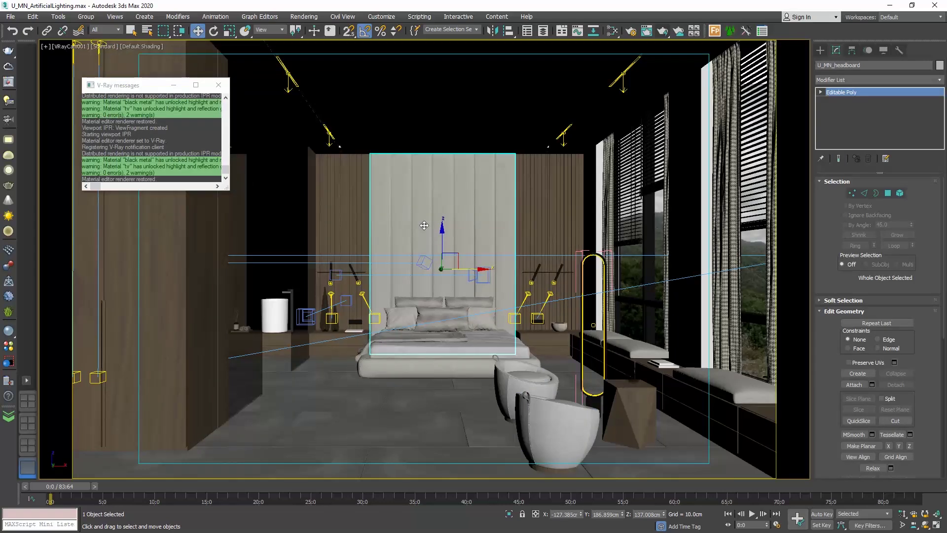